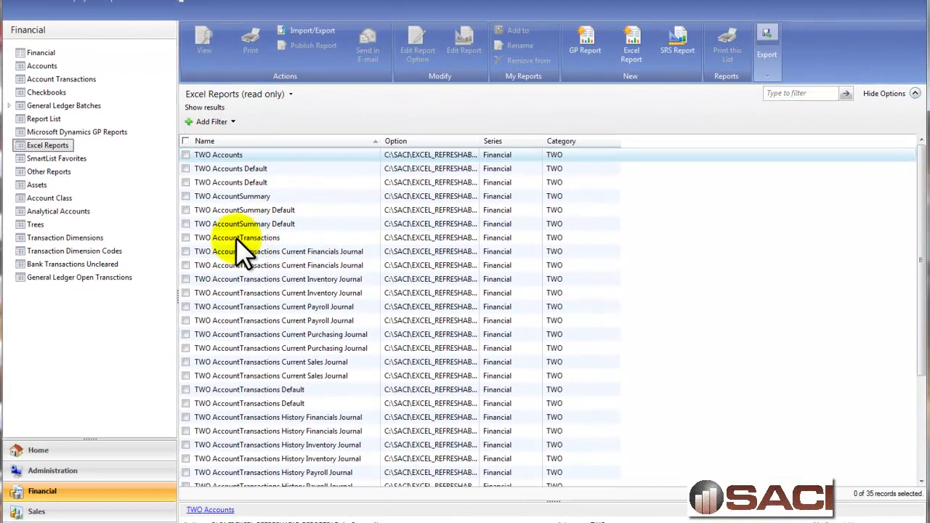
# Launch the TWO AccountTransactions report from Dynamics GP Excel Reports into Excel 2010
pyautogui.click(217, 240)
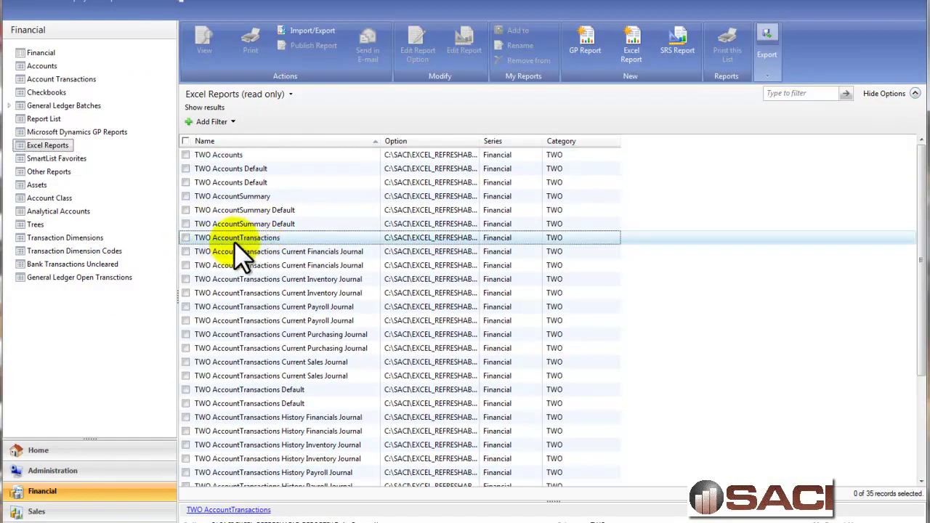
pyautogui.doubleClick(236, 241)
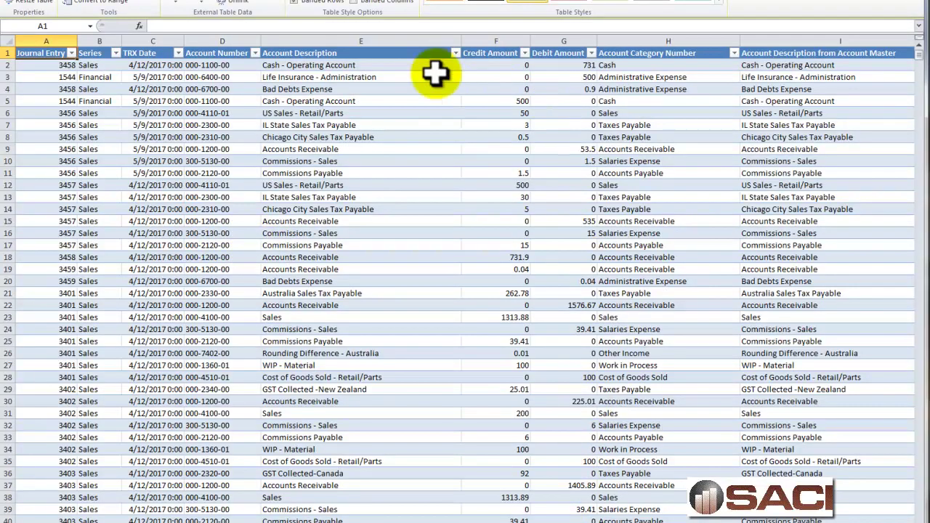
pyautogui.hscroll(10, 465, 291)
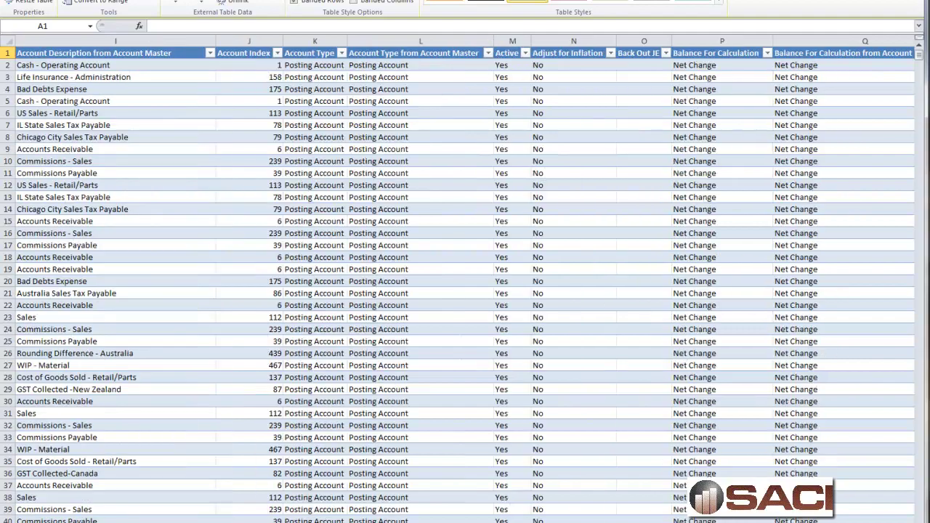
pyautogui.hscroll(15, 466, 291)
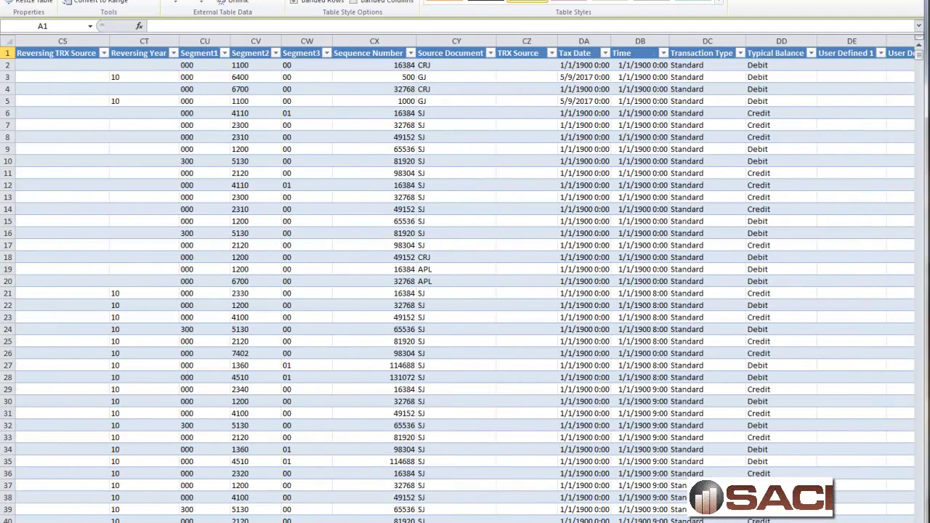
pyautogui.hscroll(-20, 465, 290)
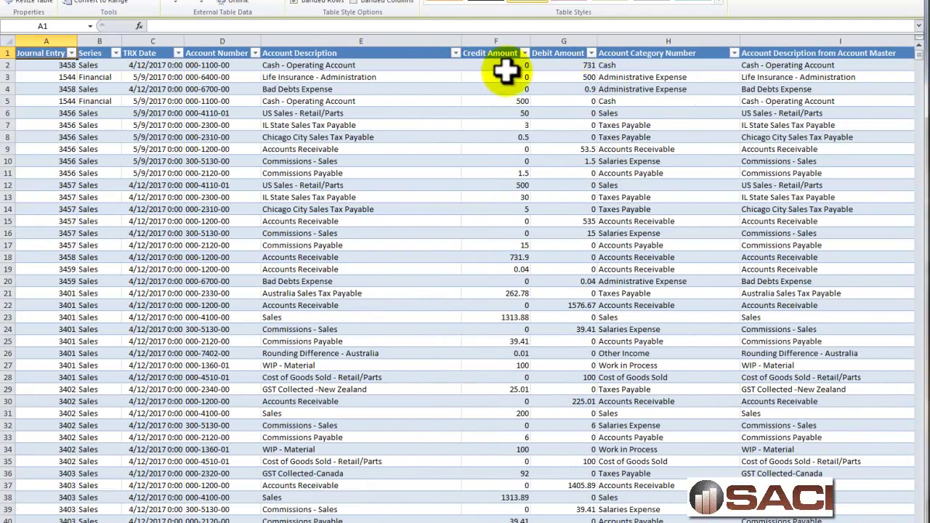
# Insert a Net column before Credit Amount with the formula =[@[Debit Amount]]-[@[Credit Amount]]
pyautogui.rightClick(494, 41)
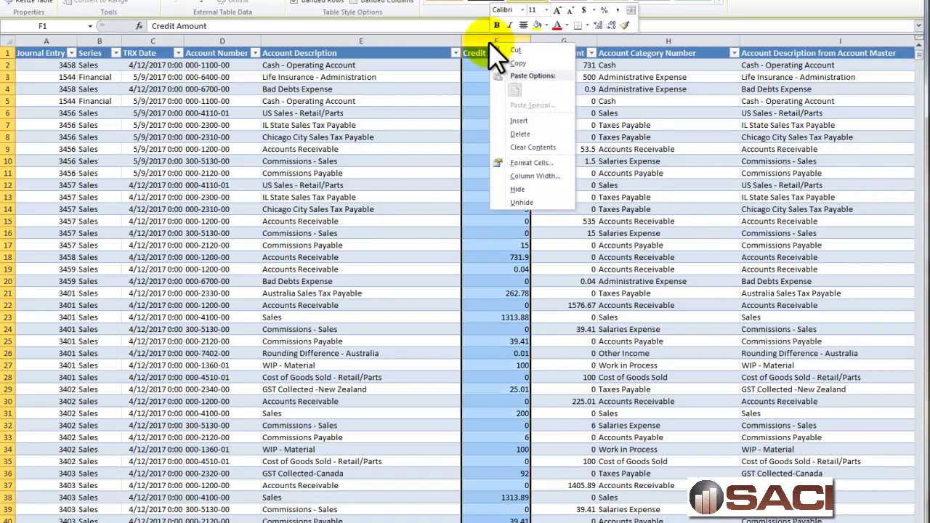
pyautogui.click(519, 121)
pyautogui.click(507, 55)
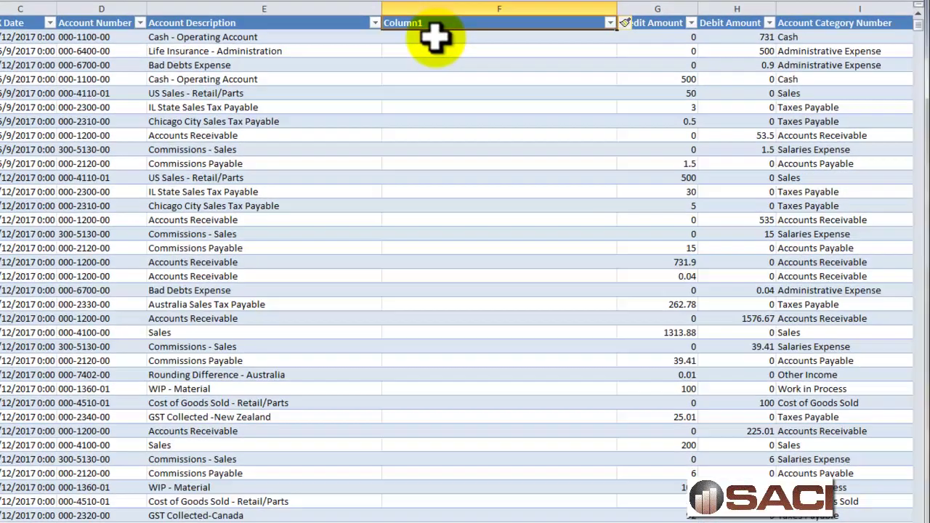
pyautogui.write('Net')
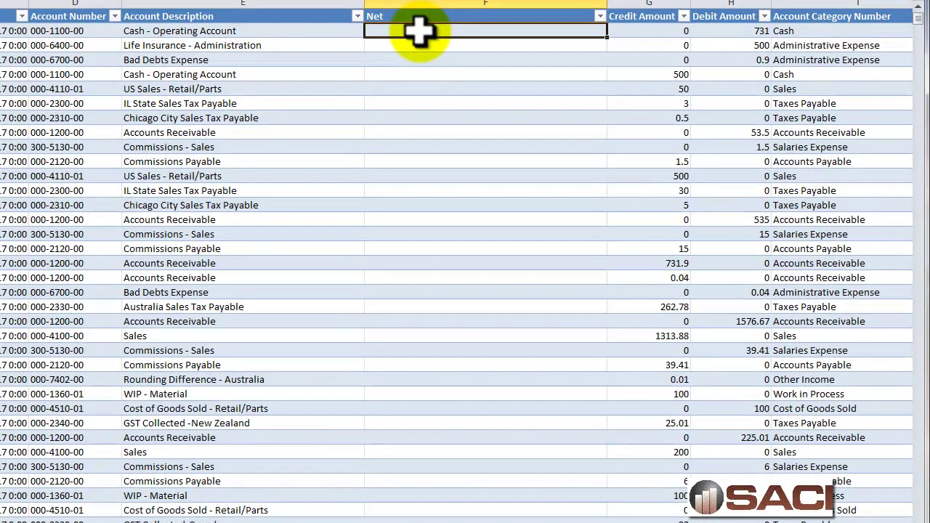
pyautogui.write('=')
pyautogui.press('Right')
pyautogui.press('Right')
pyautogui.press('Right')
pyautogui.press('Left')
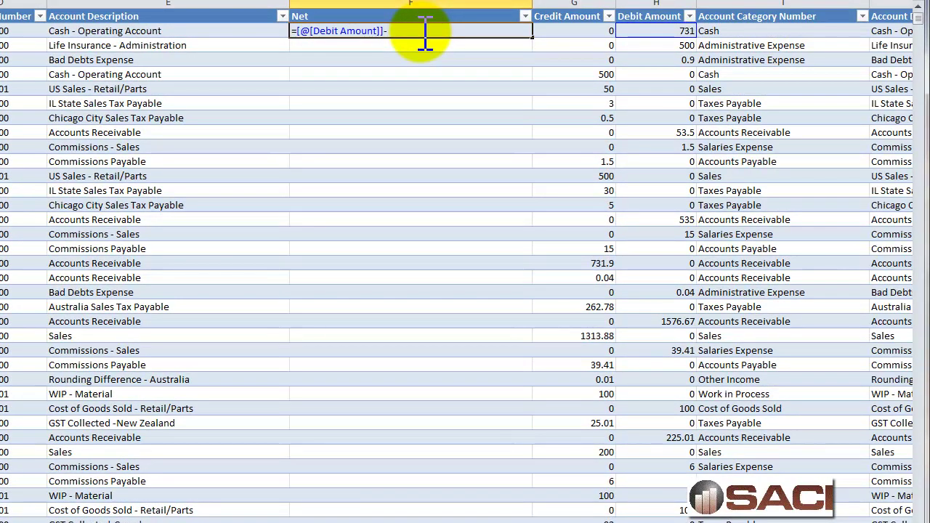
pyautogui.press('Right')
pyautogui.press('Return')
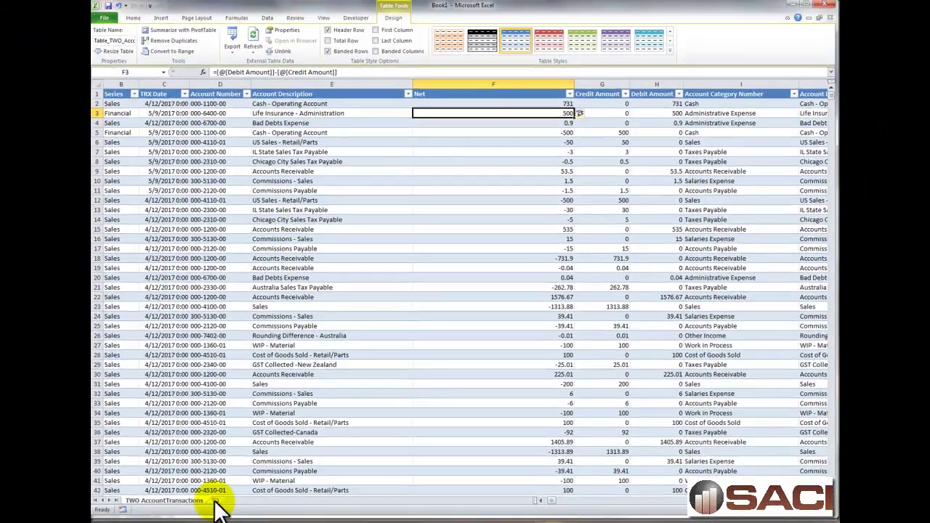
# Create an empty PivotTable at Sheet1!$A$1 from columns A:DP of the TWO AccountTransactions sheet
pyautogui.click(219, 500)
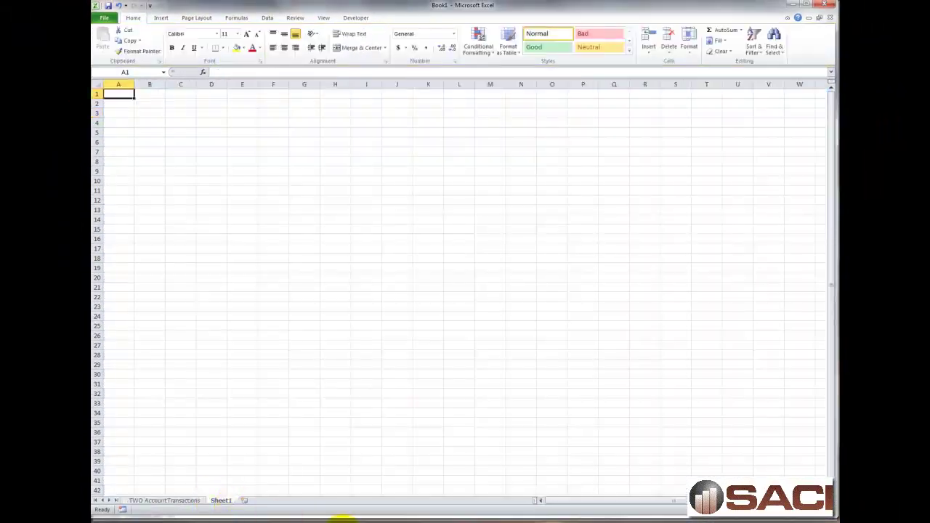
pyautogui.click(166, 20)
pyautogui.click(116, 42)
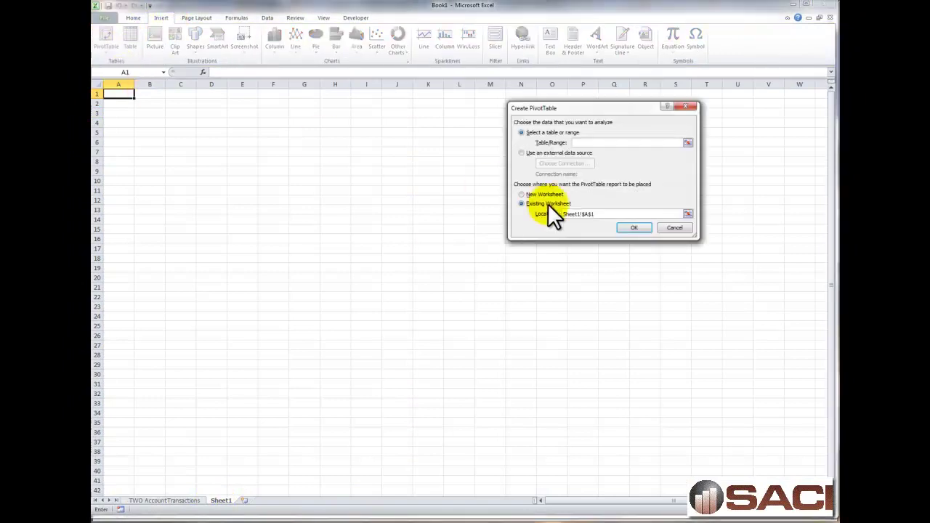
pyautogui.click(166, 501)
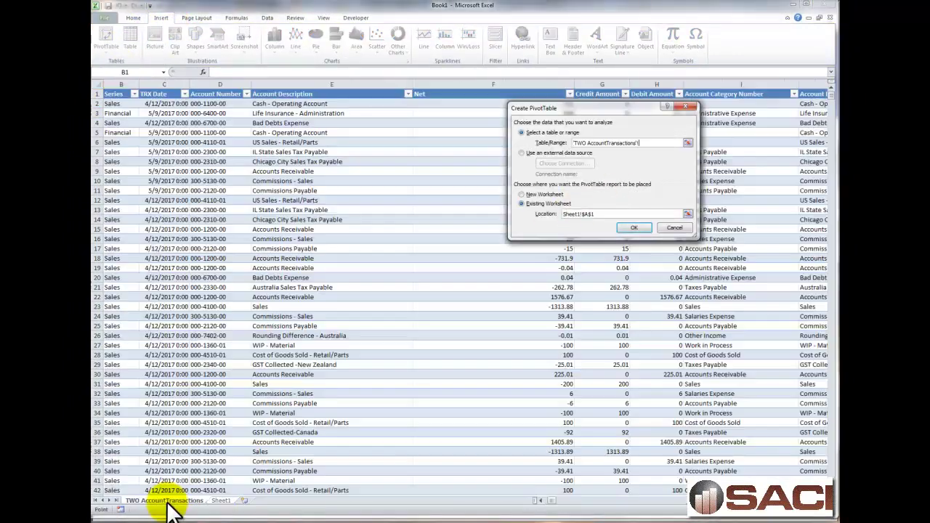
pyautogui.click(540, 501)
pyautogui.moveTo(131, 80); pyautogui.dragTo(836, 88)
pyautogui.moveTo(769, 80); pyautogui.dragTo(769, 80)
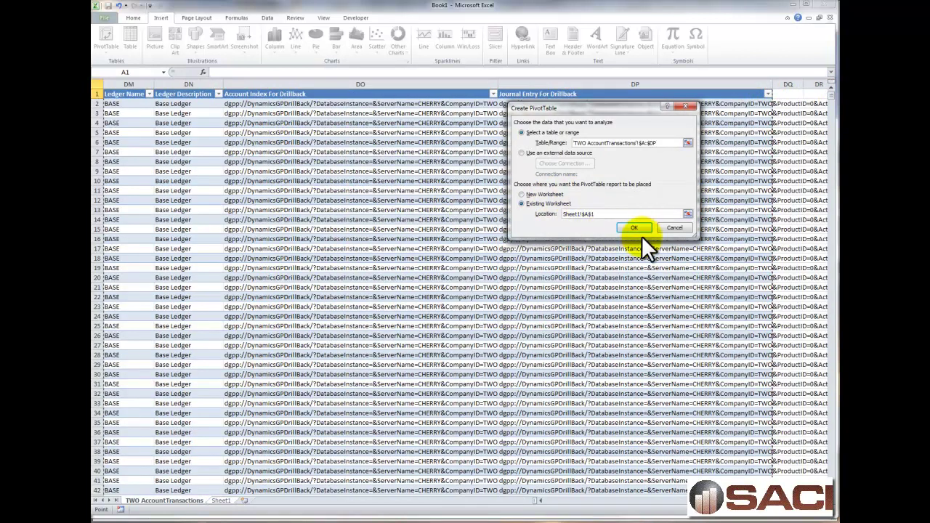
pyautogui.click(617, 231)
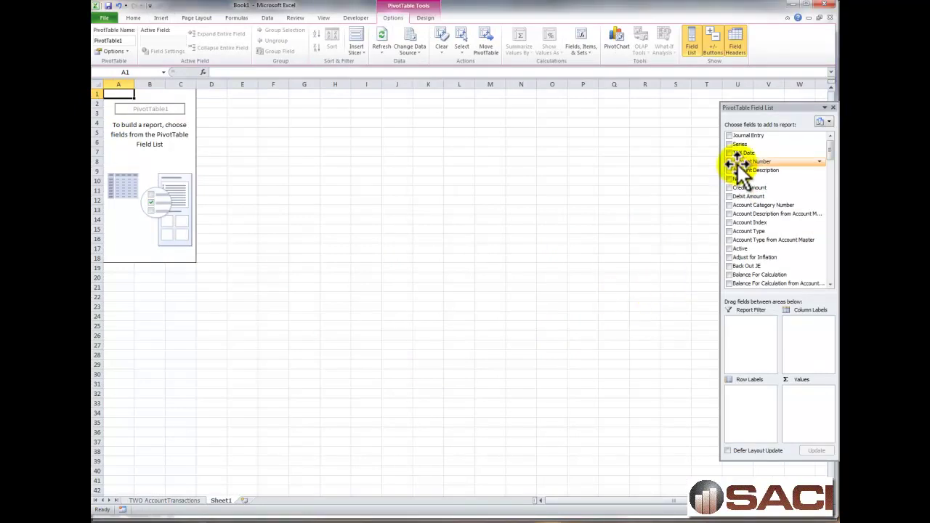
# Put Account Number in the PivotTable row labels and return to the TWO AccountTransactions sheet
pyautogui.moveTo(738, 163); pyautogui.dragTo(753, 398)
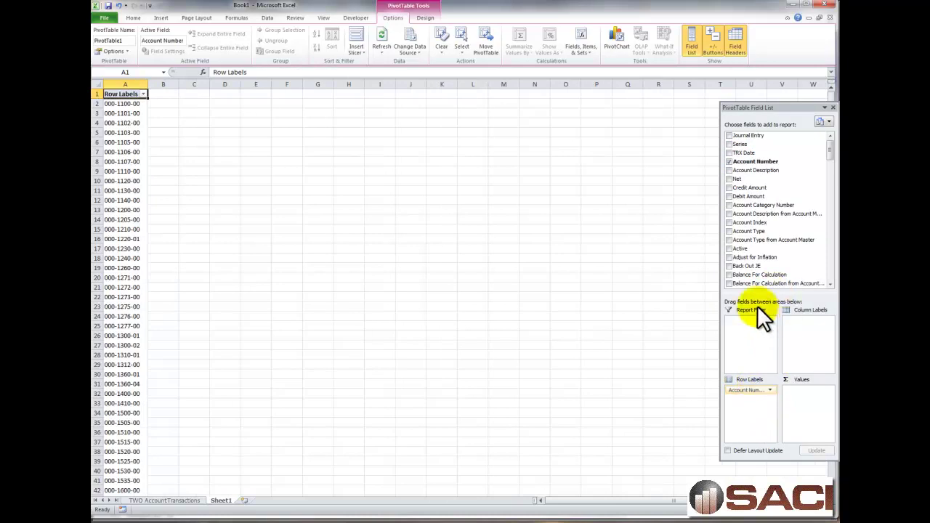
pyautogui.click(172, 502)
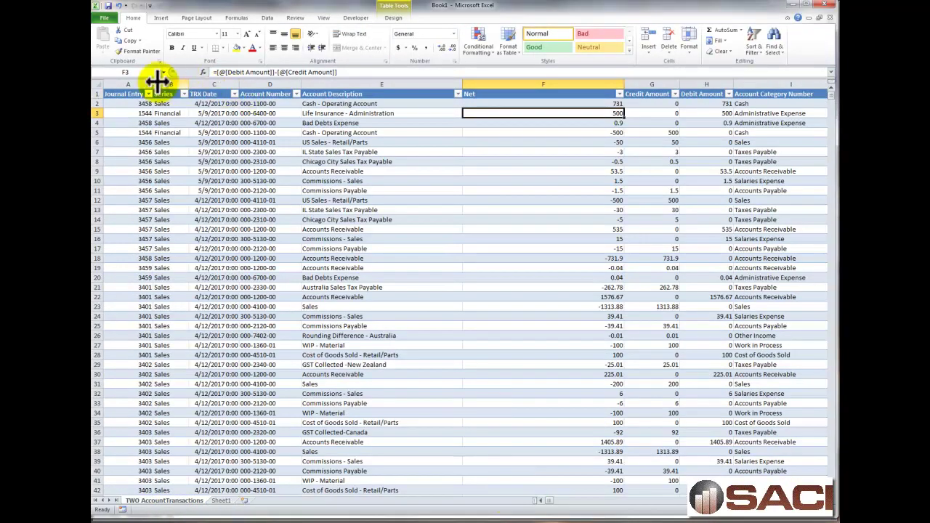
# Insert an empty column headed Account before the Net column
pyautogui.click(482, 83)
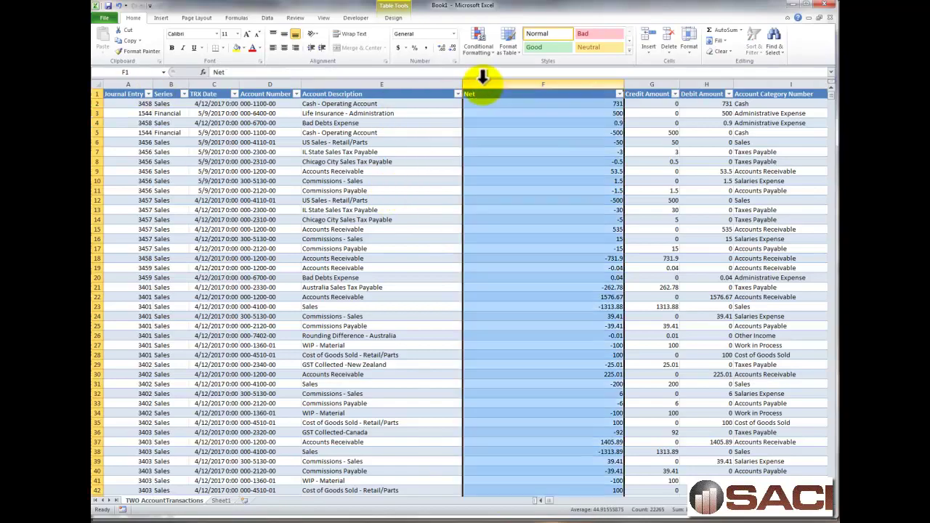
pyautogui.rightClick(493, 84)
pyautogui.click(506, 168)
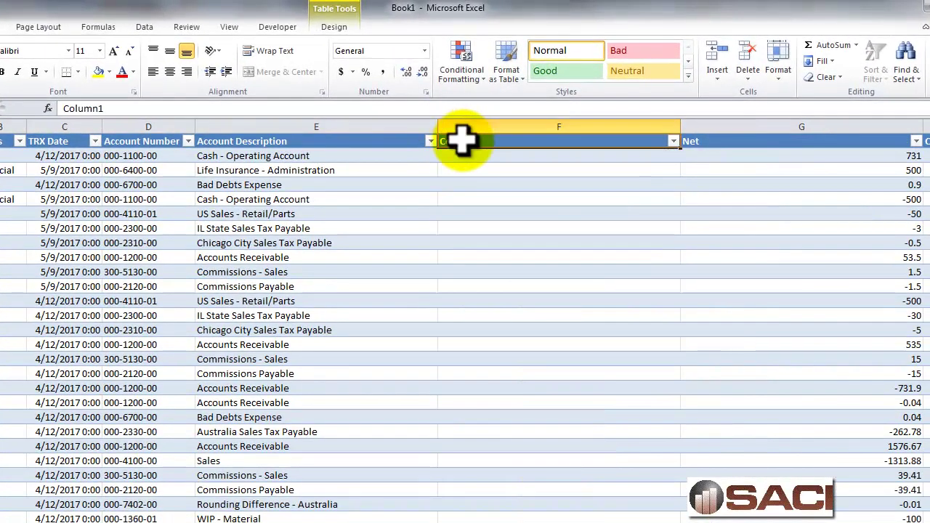
pyautogui.write('Accoun')
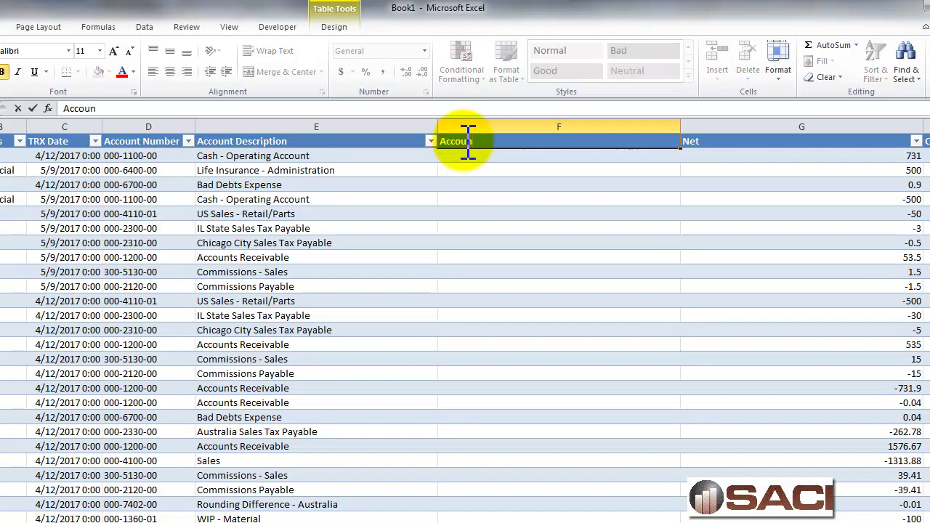
pyautogui.write('t')
pyautogui.press('Return')
pyautogui.click(144, 27)
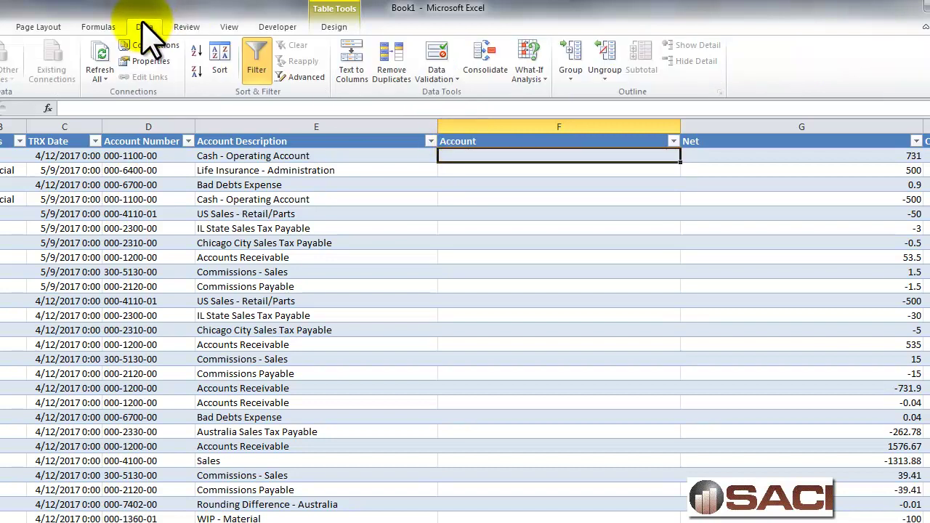
# Fill Account with CONCATENATE of Account Number, " - " and Account Description
pyautogui.click(99, 27)
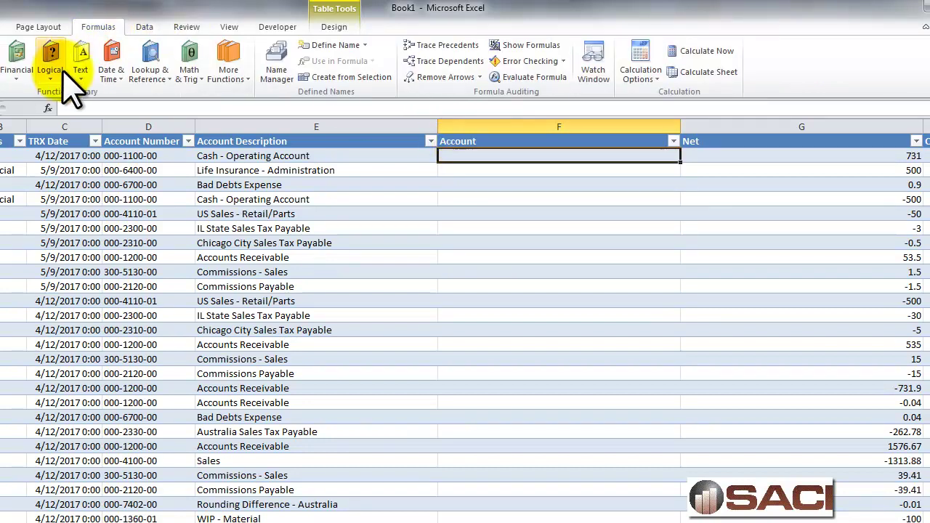
pyautogui.click(83, 72)
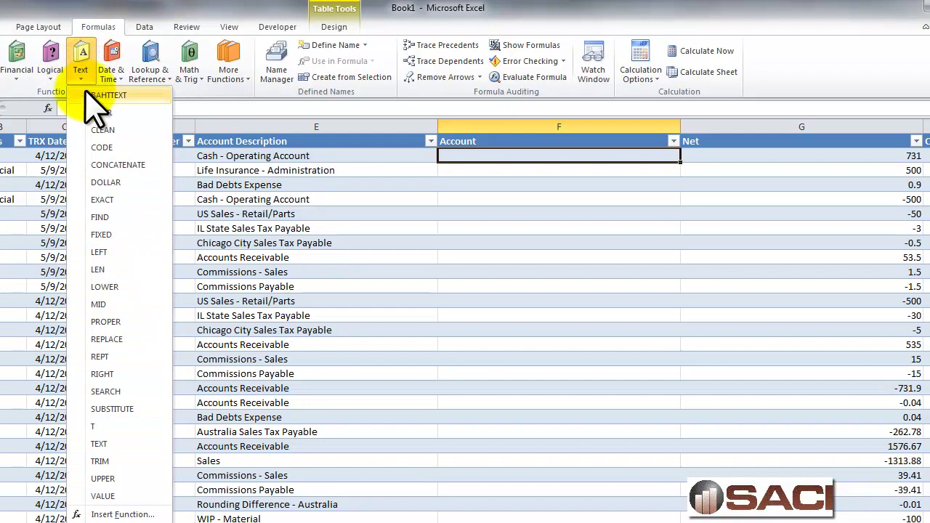
pyautogui.click(145, 165)
pyautogui.click(154, 156)
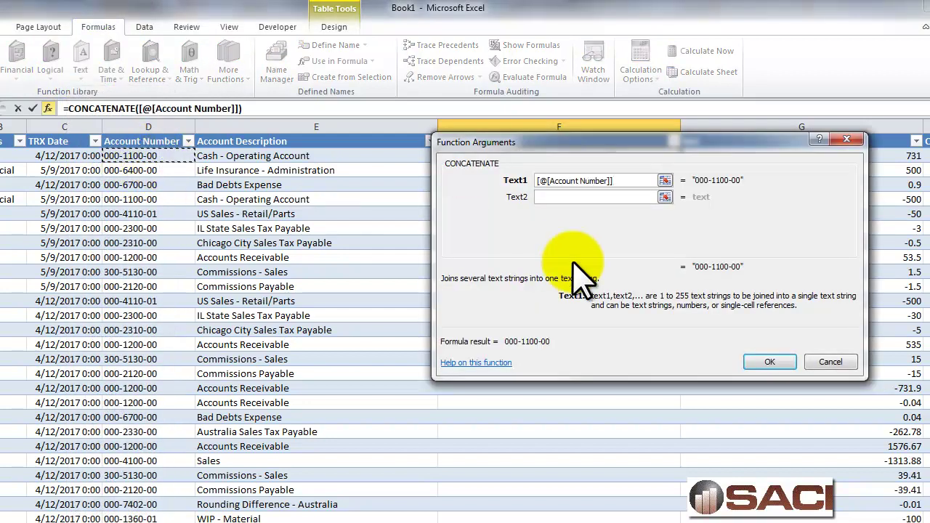
pyautogui.click(573, 197)
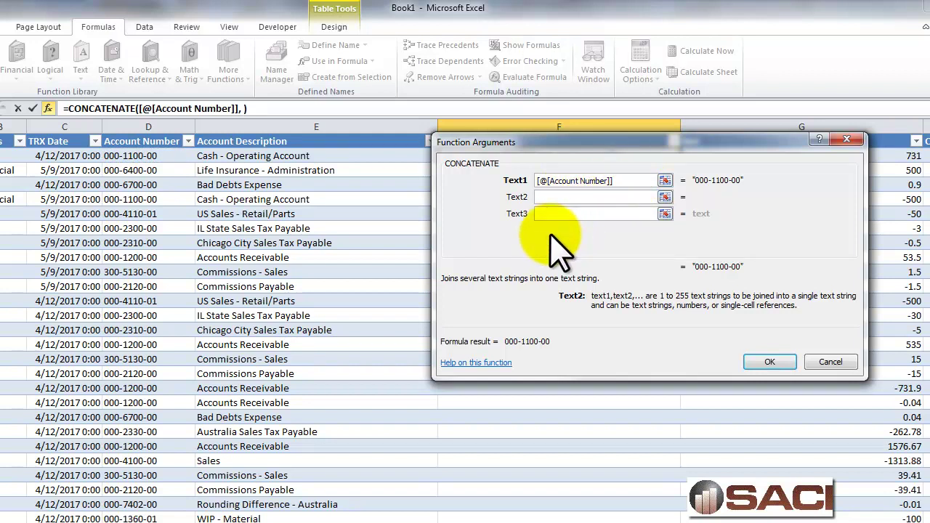
pyautogui.click(556, 213)
pyautogui.click(295, 155)
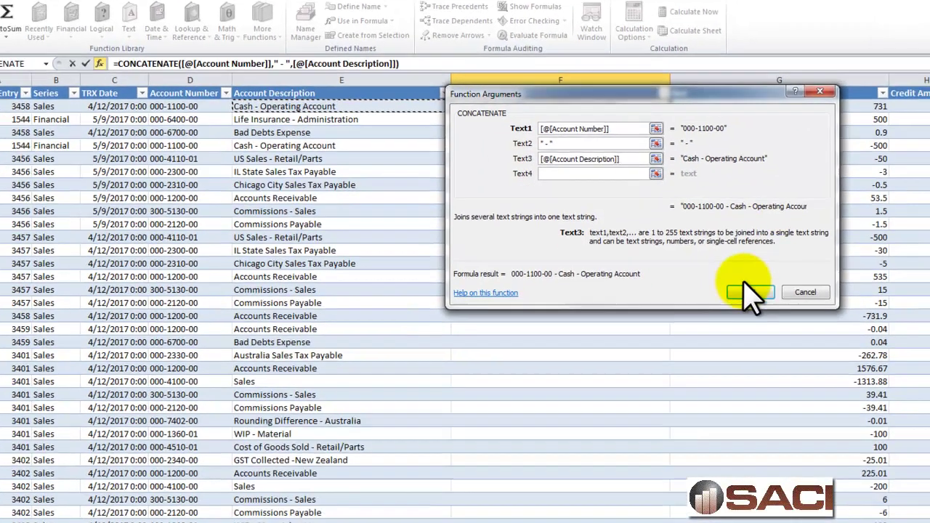
pyautogui.click(763, 360)
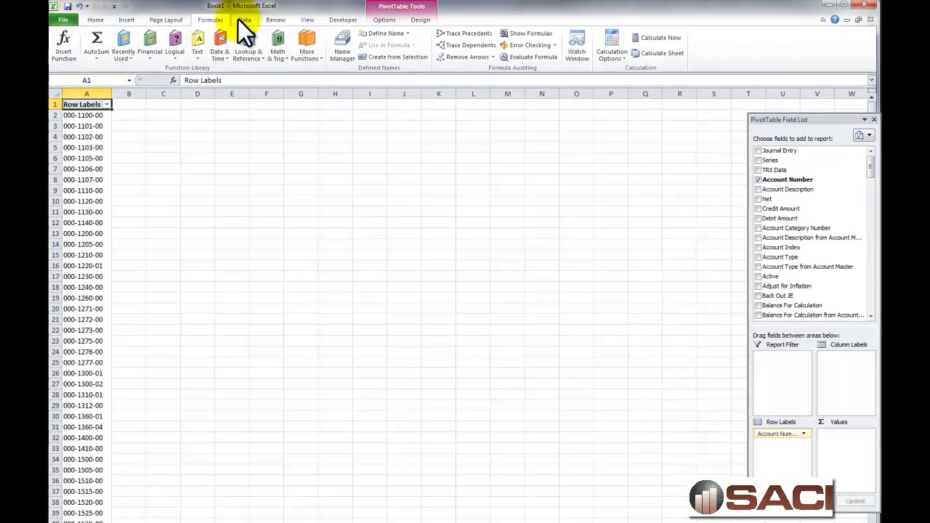
# Refresh all data, remove Account Number from the rows, and add Net as a value field
pyautogui.click(244, 20)
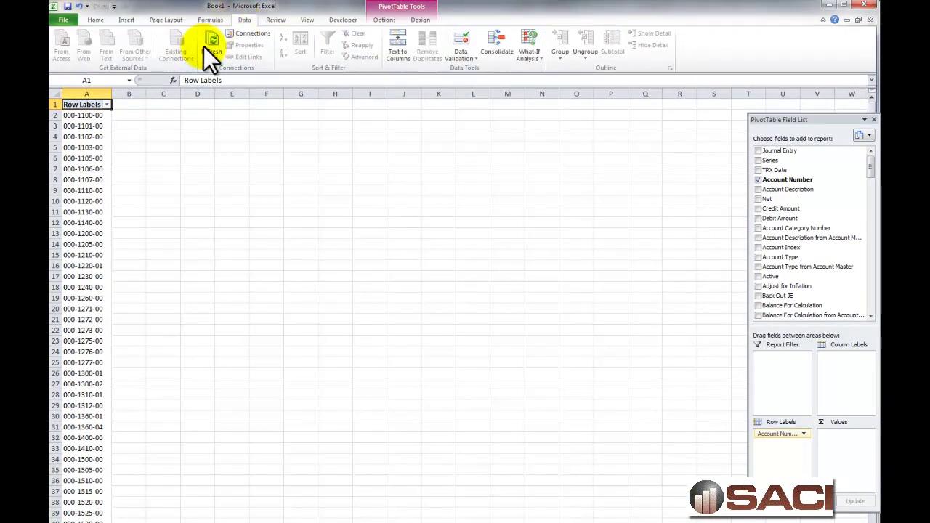
pyautogui.click(211, 58)
pyautogui.click(236, 69)
pyautogui.moveTo(799, 437)
pyautogui.mouseDown()
pyautogui.moveTo(809, 208)
pyautogui.moveTo(759, 180)
pyautogui.moveTo(773, 199)
pyautogui.moveTo(789, 458)
pyautogui.moveTo(785, 445)
pyautogui.mouseUp()
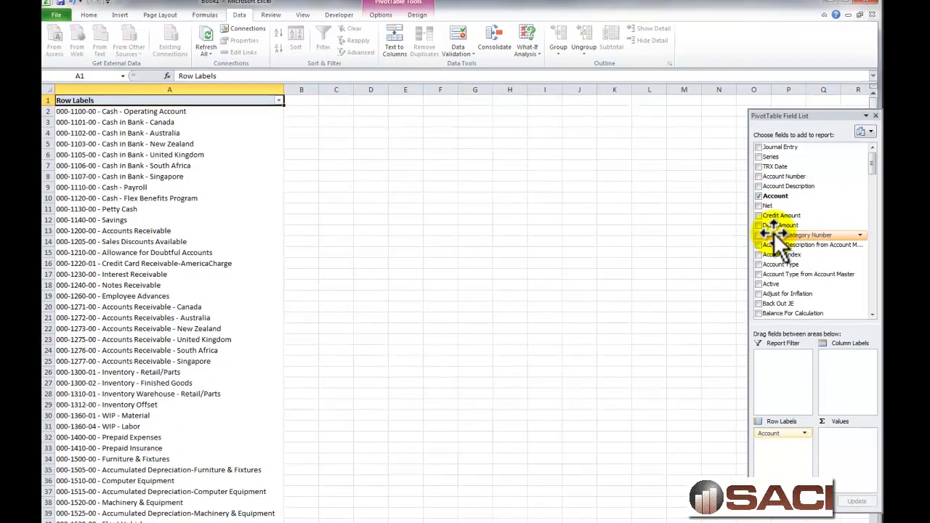
pyautogui.moveTo(770, 206); pyautogui.dragTo(845, 446)
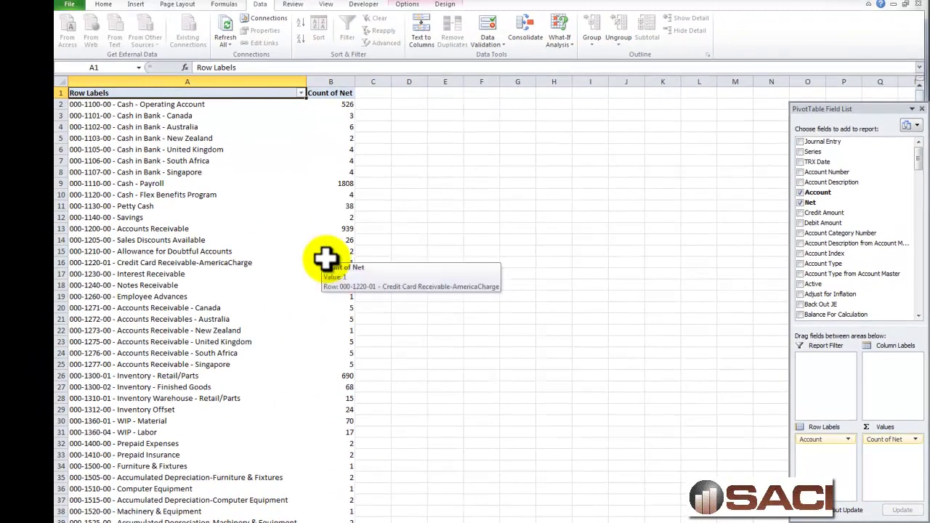
# Summarize Net as Sum in Currency format with negatives in red parentheses
pyautogui.click(917, 440)
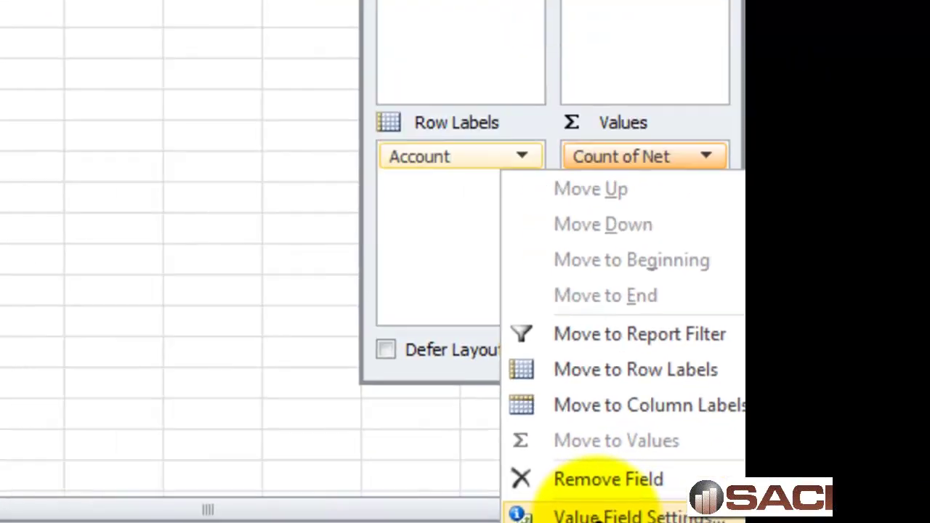
pyautogui.click(541, 447)
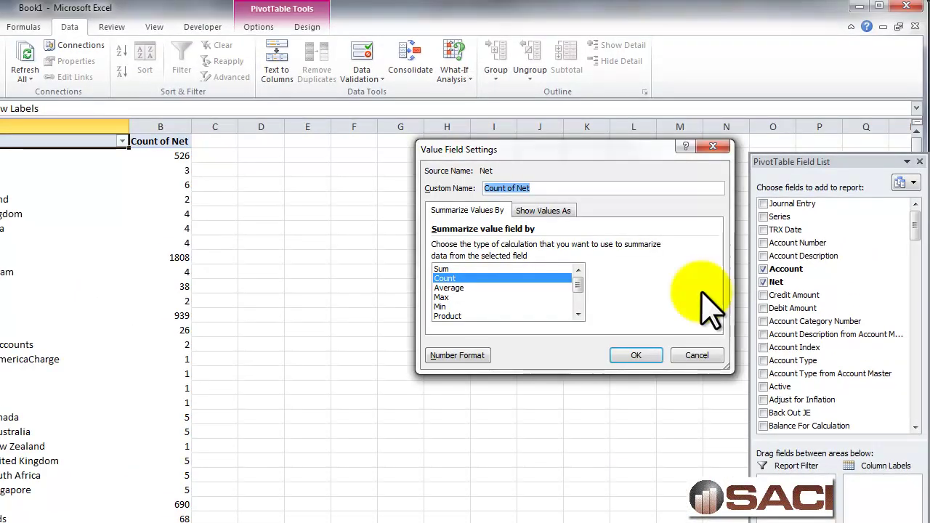
pyautogui.click(442, 270)
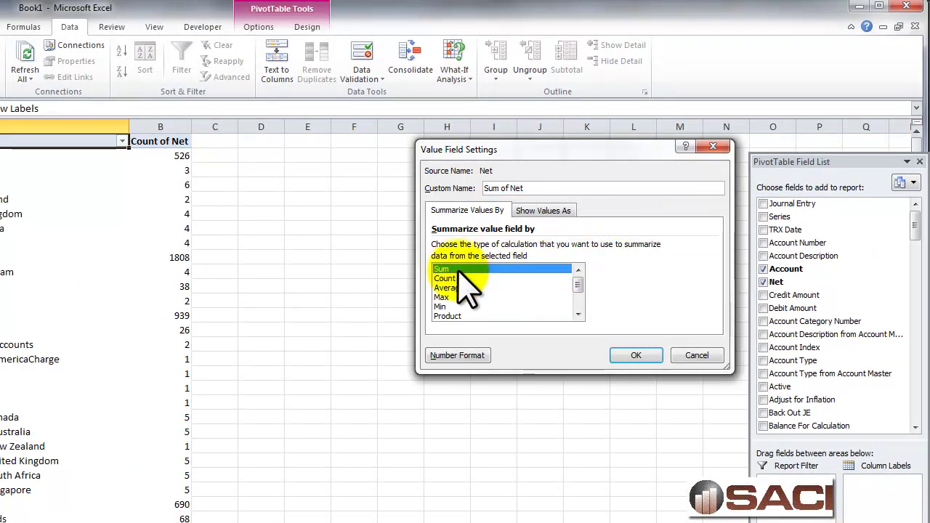
pyautogui.click(456, 355)
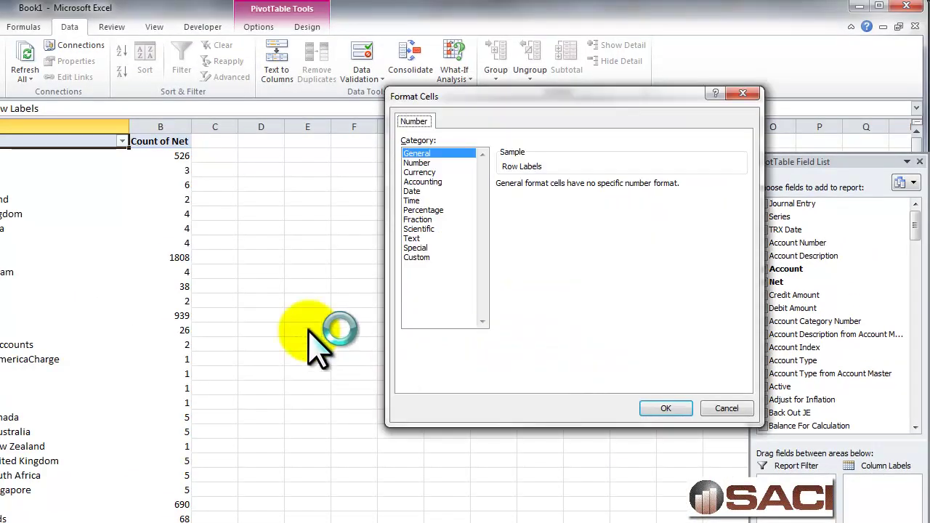
pyautogui.click(418, 173)
pyautogui.click(538, 256)
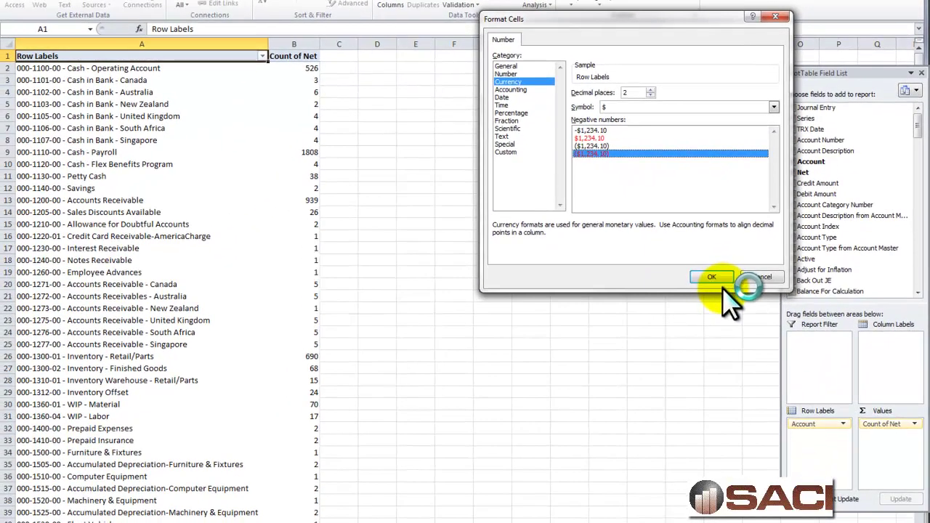
pyautogui.click(715, 280)
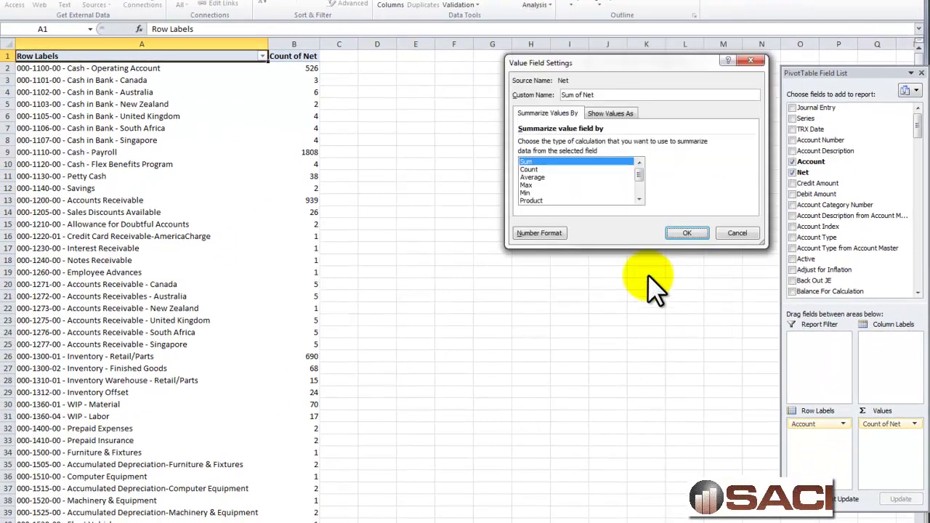
pyautogui.click(684, 232)
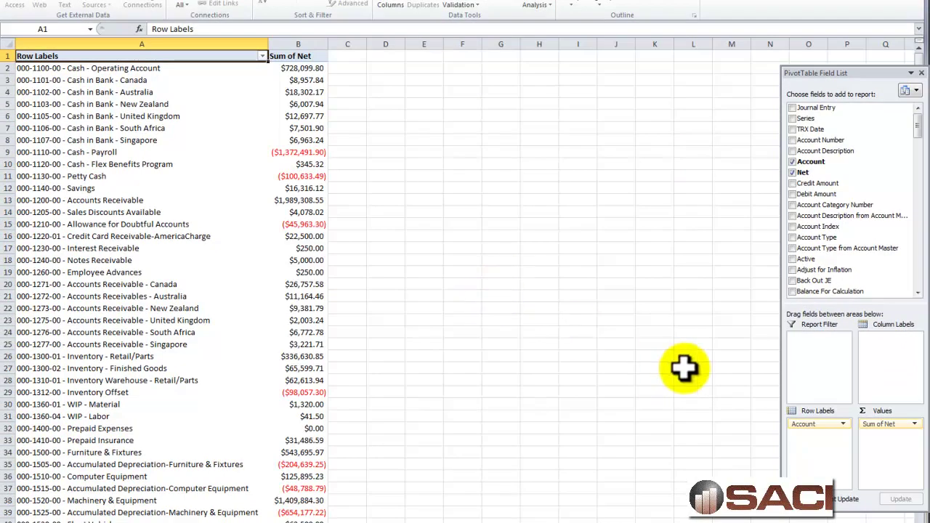
# Add Period ID as column labels and an Open Year report filter set to 2017
pyautogui.click(918, 278)
pyautogui.click(917, 278)
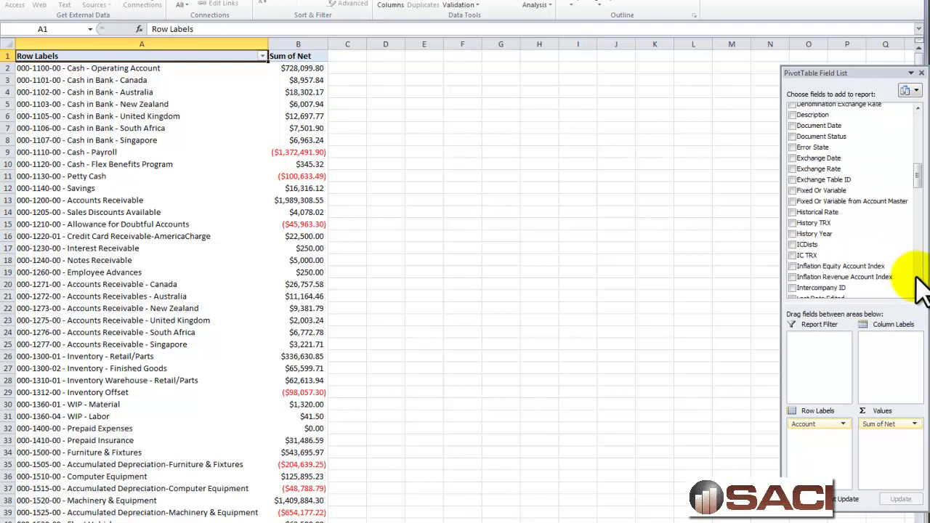
pyautogui.click(917, 278)
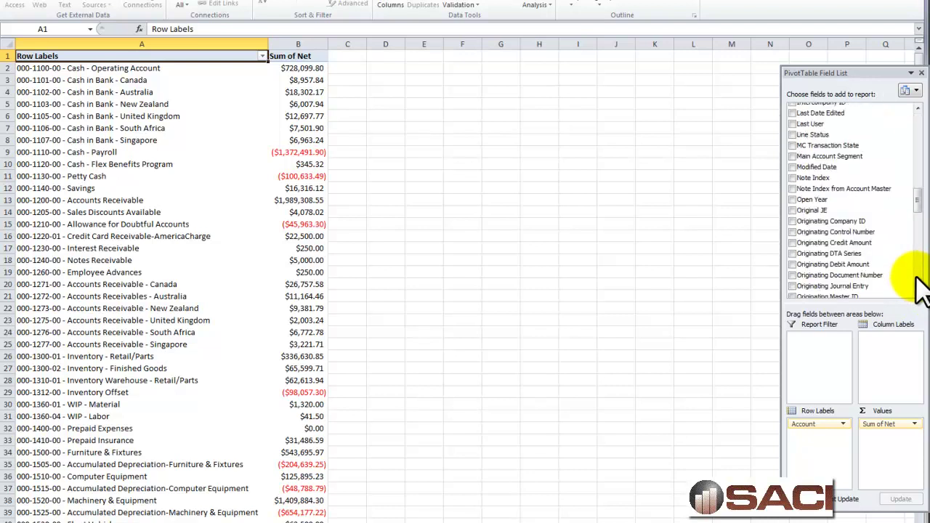
pyautogui.click(917, 278)
pyautogui.moveTo(800, 198); pyautogui.dragTo(917, 386)
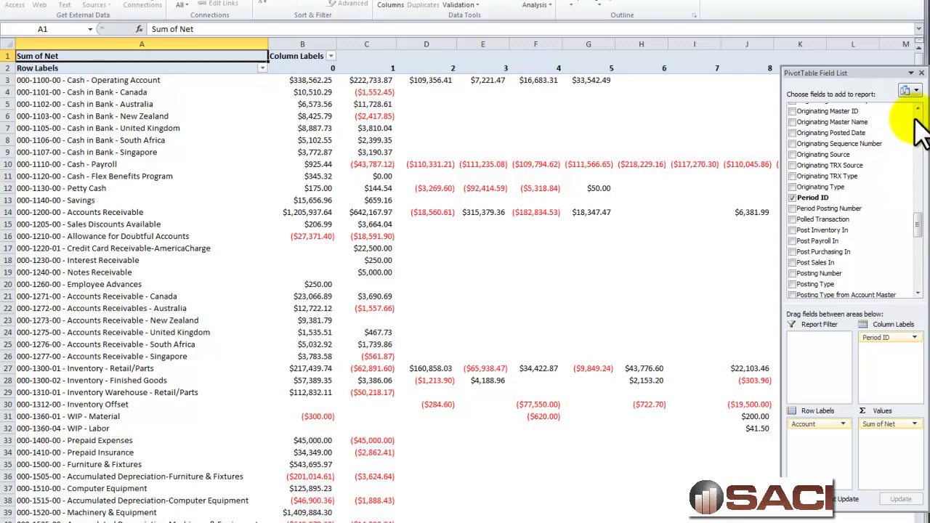
pyautogui.scroll(5, 917, 123)
pyautogui.moveTo(813, 199); pyautogui.dragTo(803, 345)
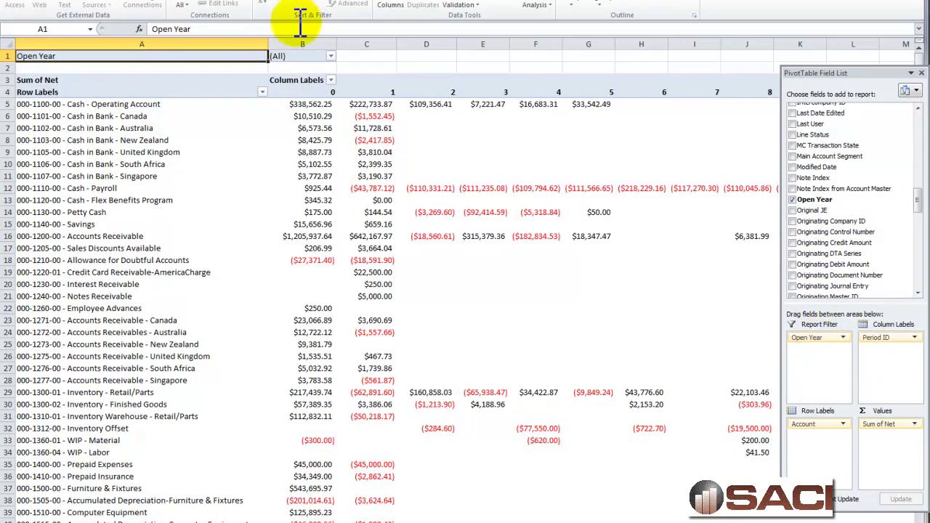
pyautogui.click(216, 141)
pyautogui.click(260, 255)
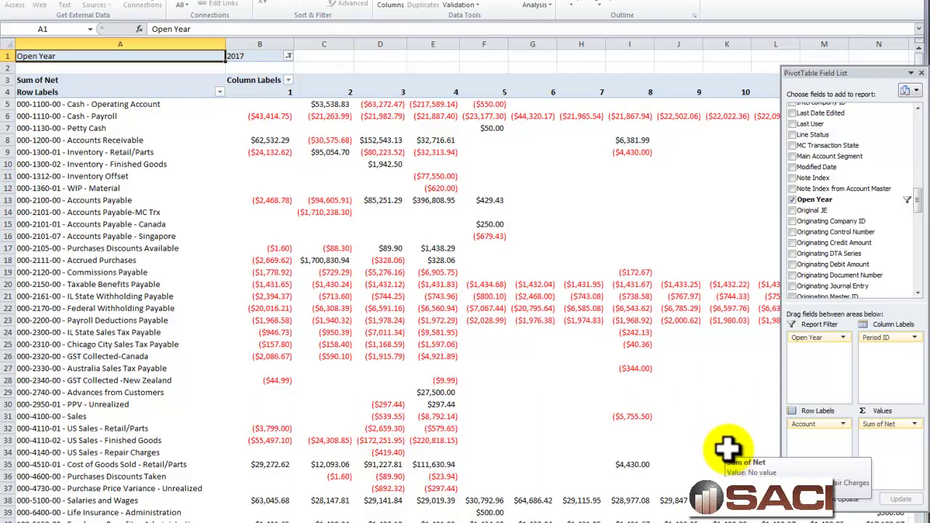
# Filter the Period ID columns to show only periods 1, 2 and 3
pyautogui.click(288, 80)
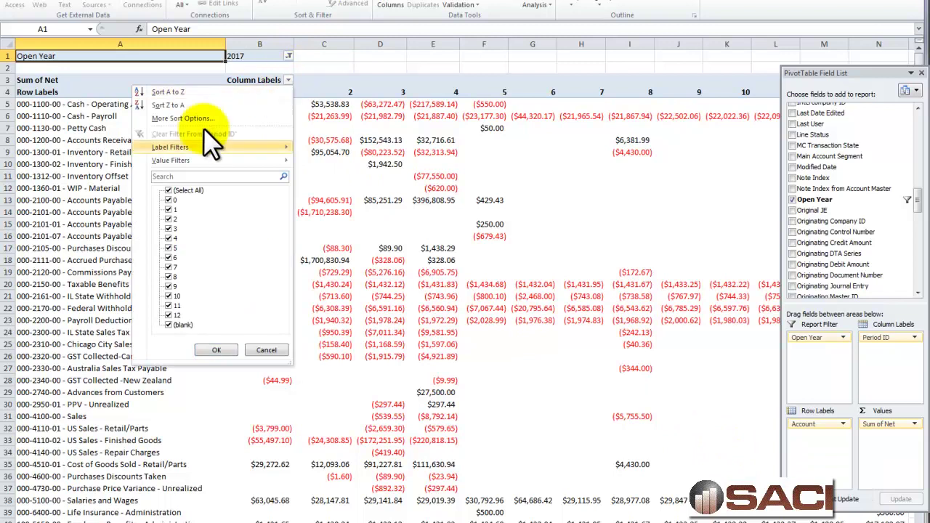
pyautogui.click(168, 191)
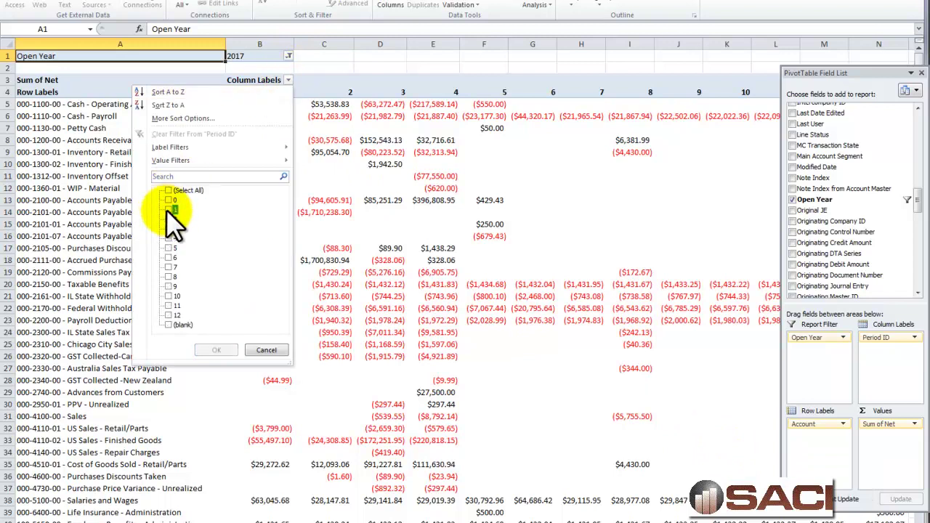
pyautogui.click(169, 210)
pyautogui.click(169, 219)
pyautogui.click(169, 229)
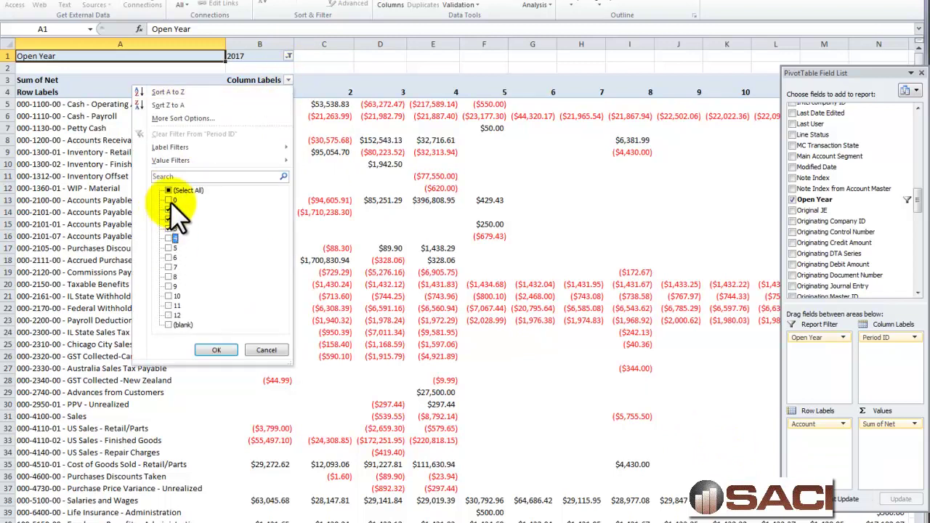
pyautogui.click(218, 351)
pyautogui.click(124, 90)
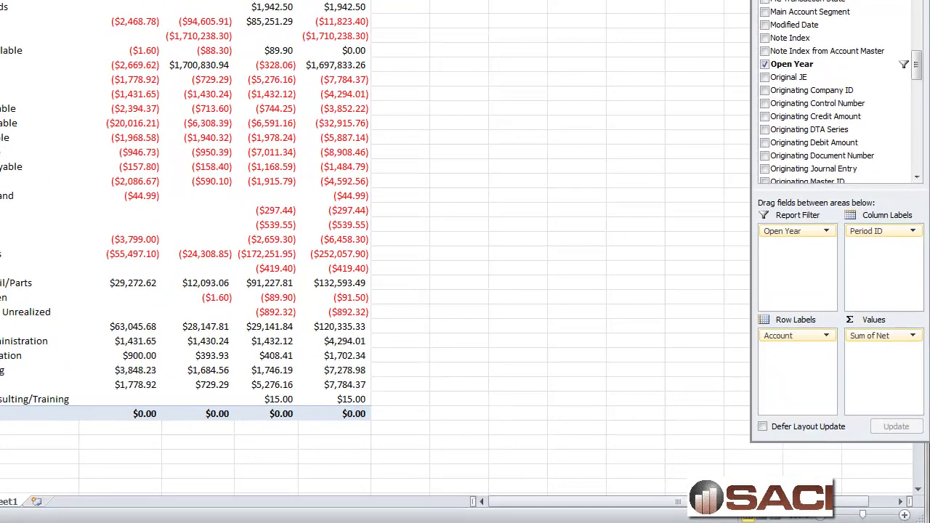
# Insert a default column PivotChart and place it beside the PivotTable
pyautogui.click(421, 4)
pyautogui.moveTo(367, 140); pyautogui.dragTo(565, 78)
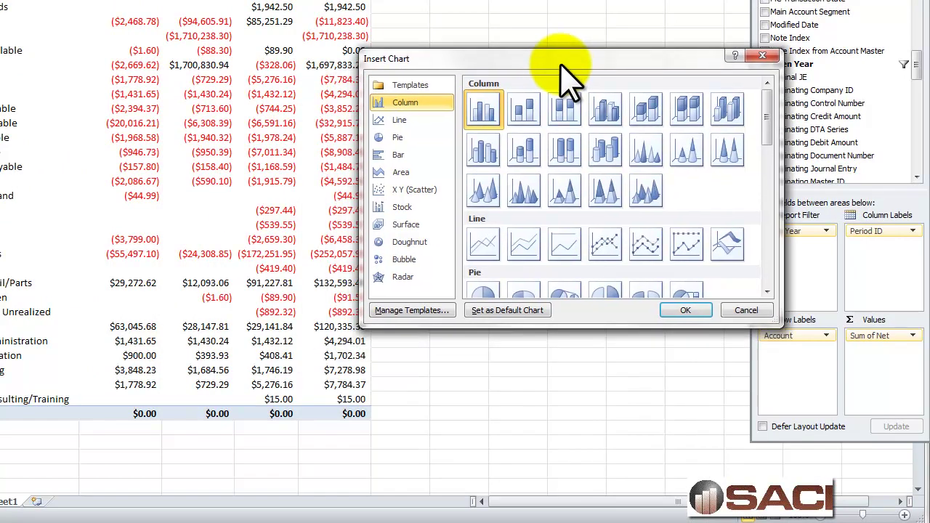
pyautogui.click(685, 311)
pyautogui.moveTo(370, 89); pyautogui.dragTo(460, 105)
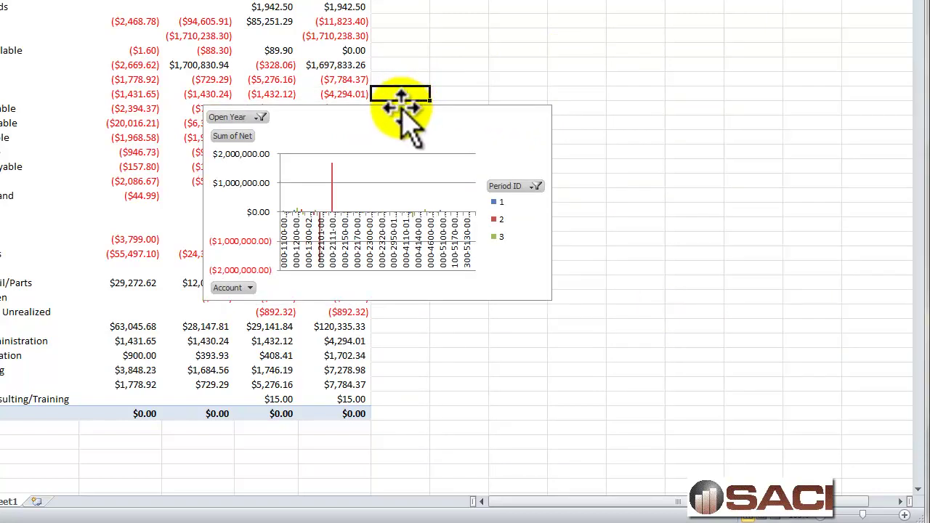
pyautogui.moveTo(399, 109); pyautogui.dragTo(581, 51)
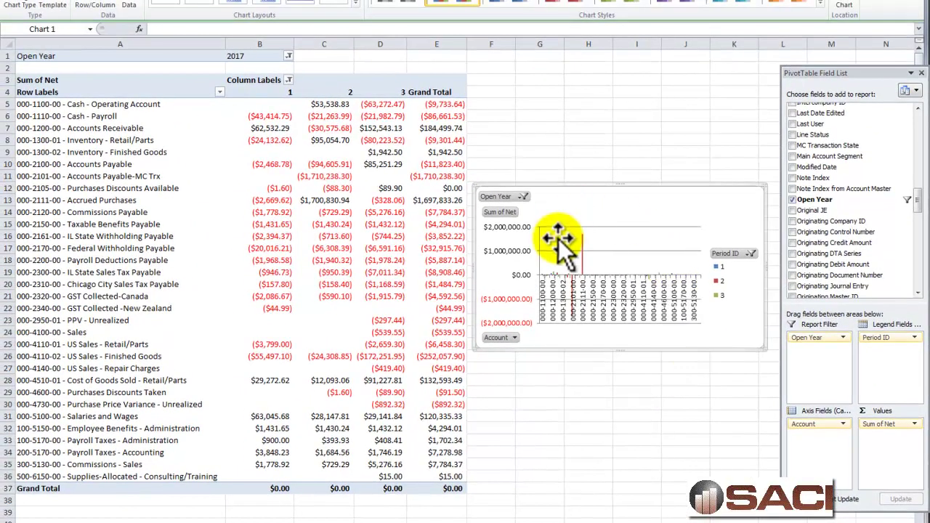
# Change the PivotChart's chart type to Pie
pyautogui.rightClick(525, 192)
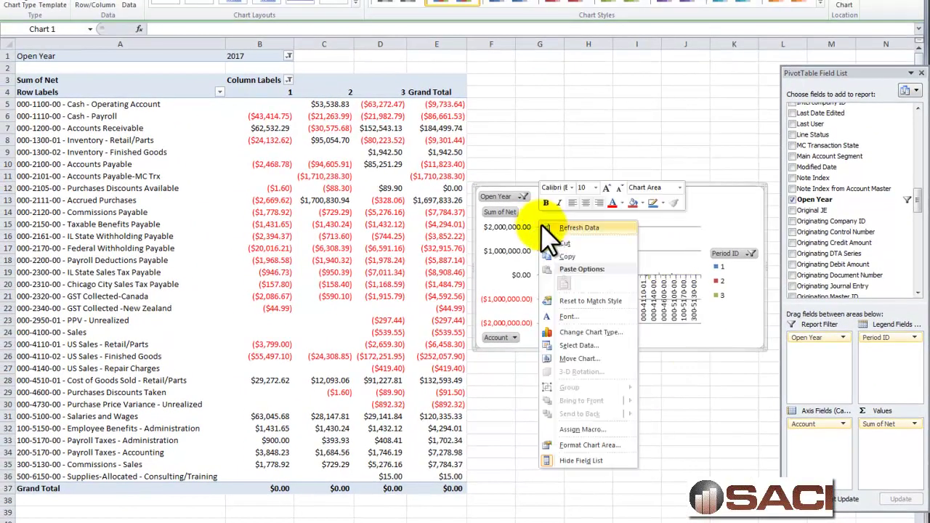
pyautogui.click(592, 333)
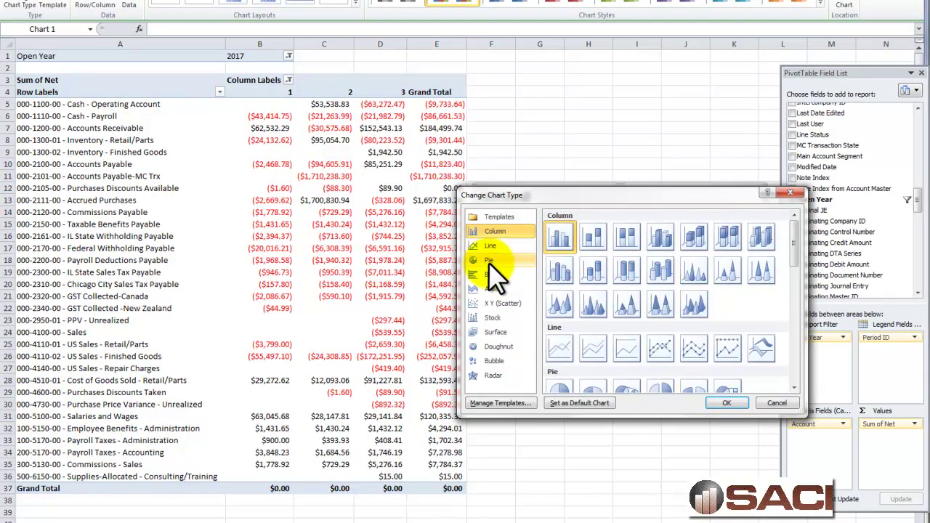
pyautogui.click(491, 246)
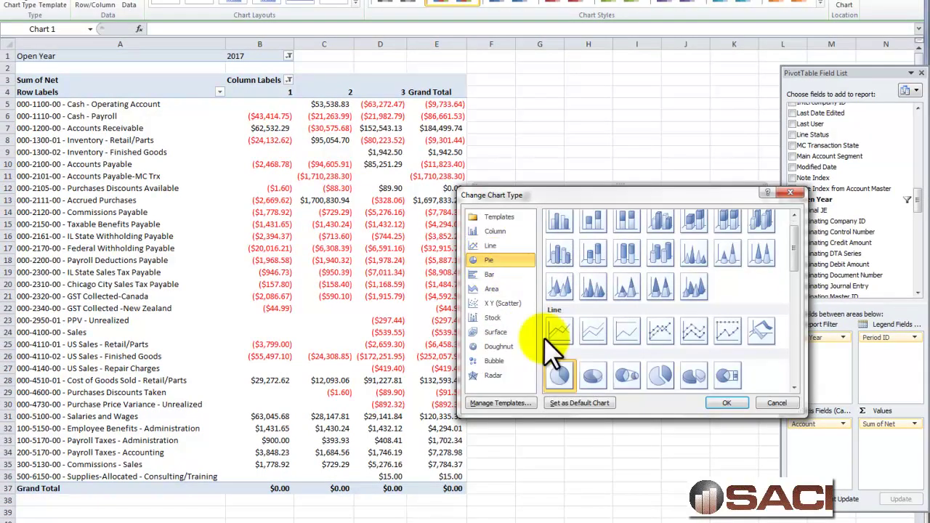
pyautogui.click(723, 404)
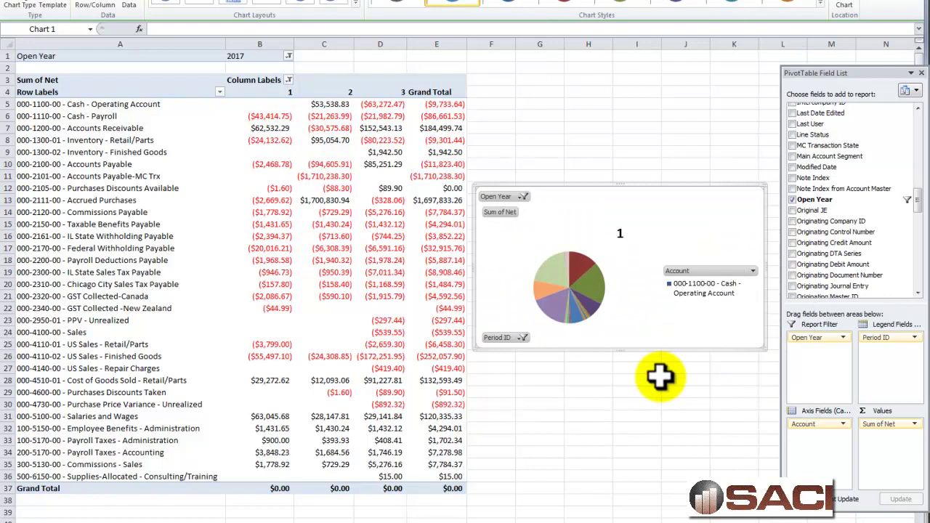